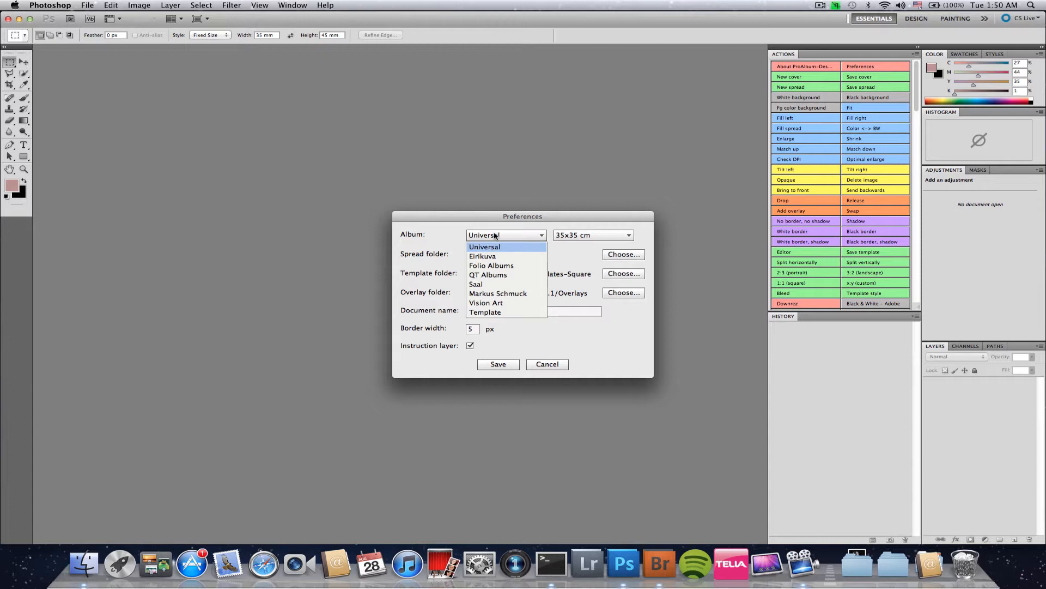
Check the sizes offered for the Saal album and set the album back to Universal
left_click(483, 284)
left_click(581, 236)
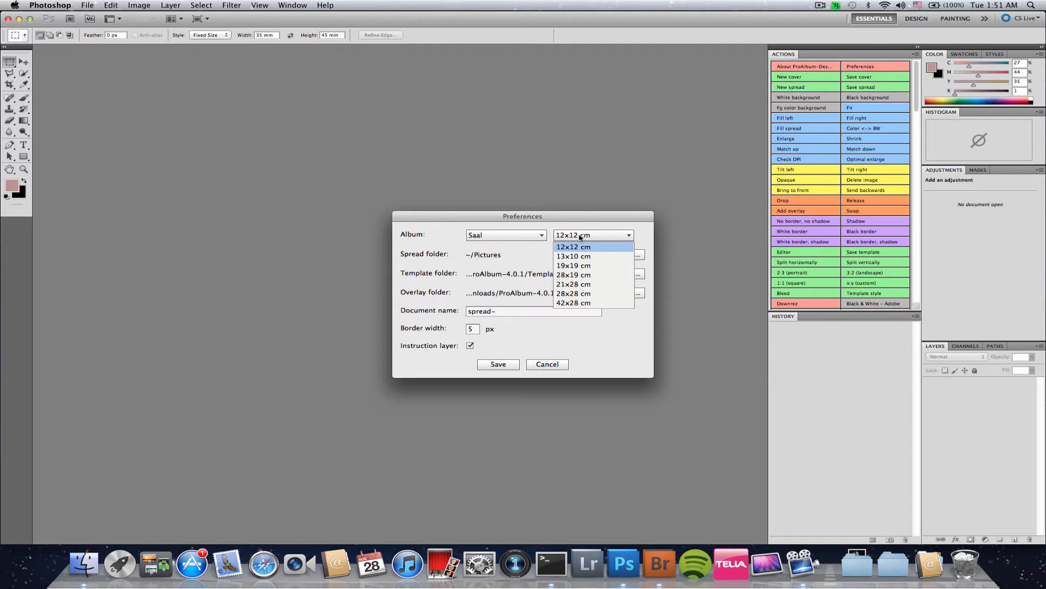
left_click(500, 236)
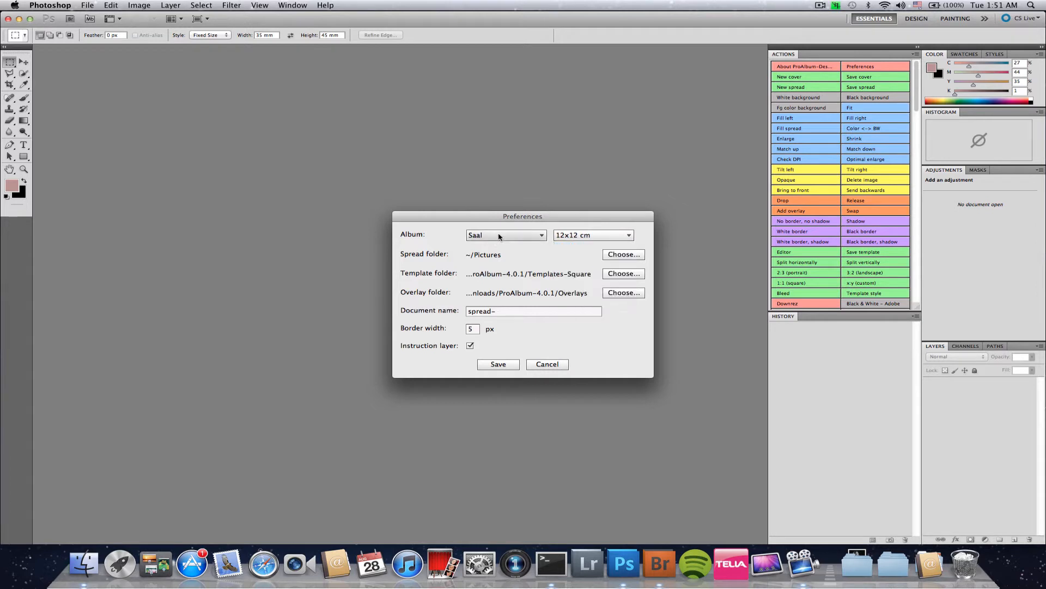
left_click(499, 236)
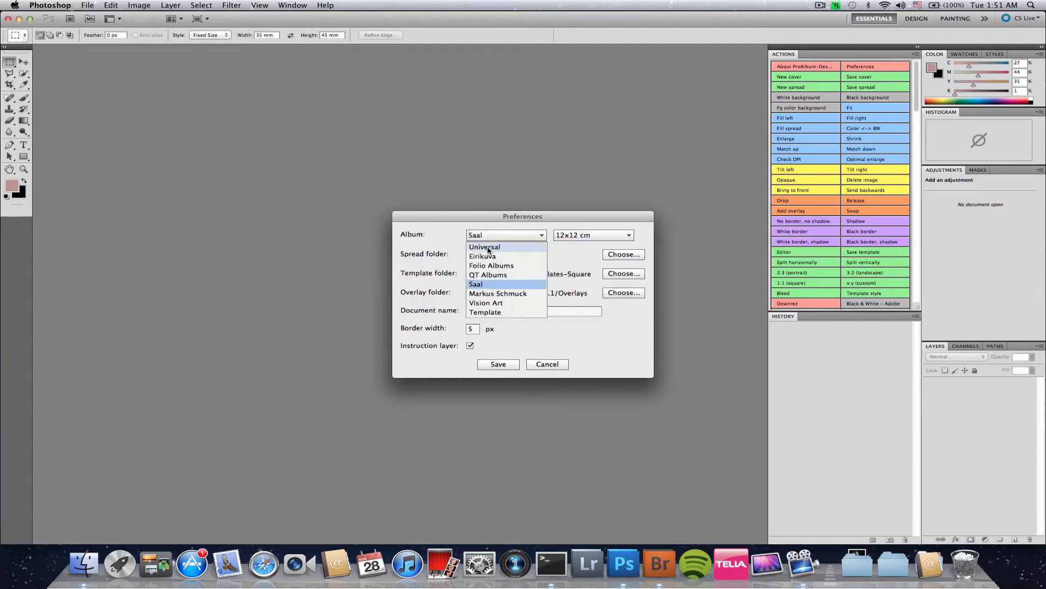
left_click(488, 249)
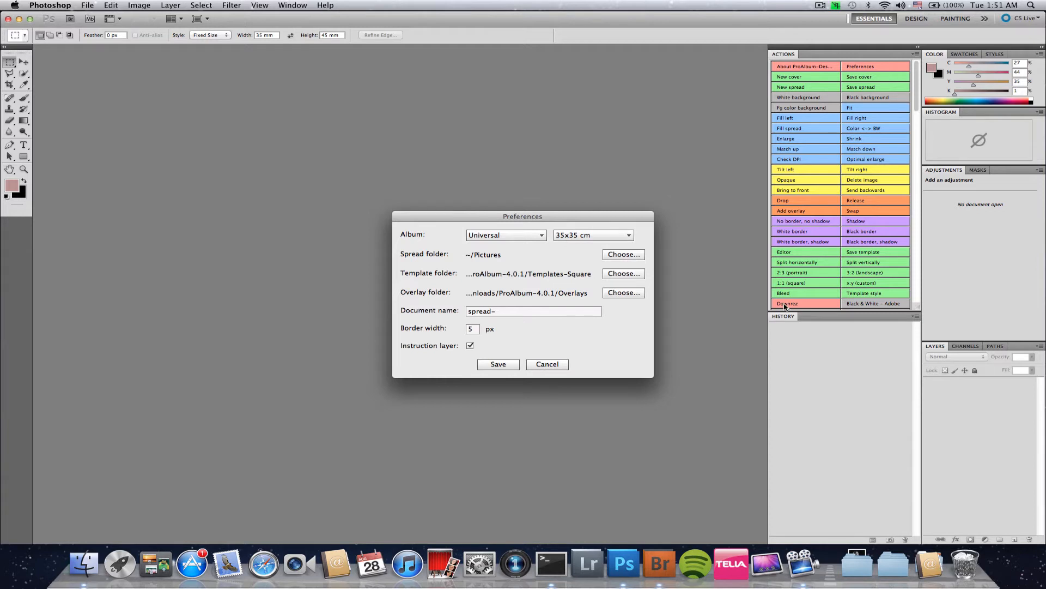
Set the album to QT Albums and look through its available sizes
left_click(508, 238)
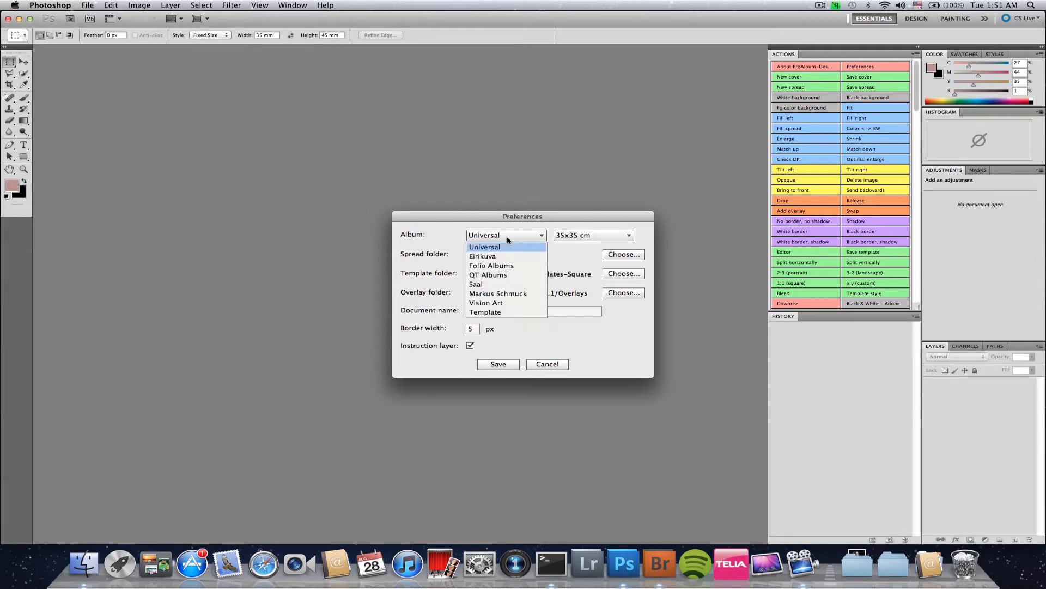
left_click(487, 274)
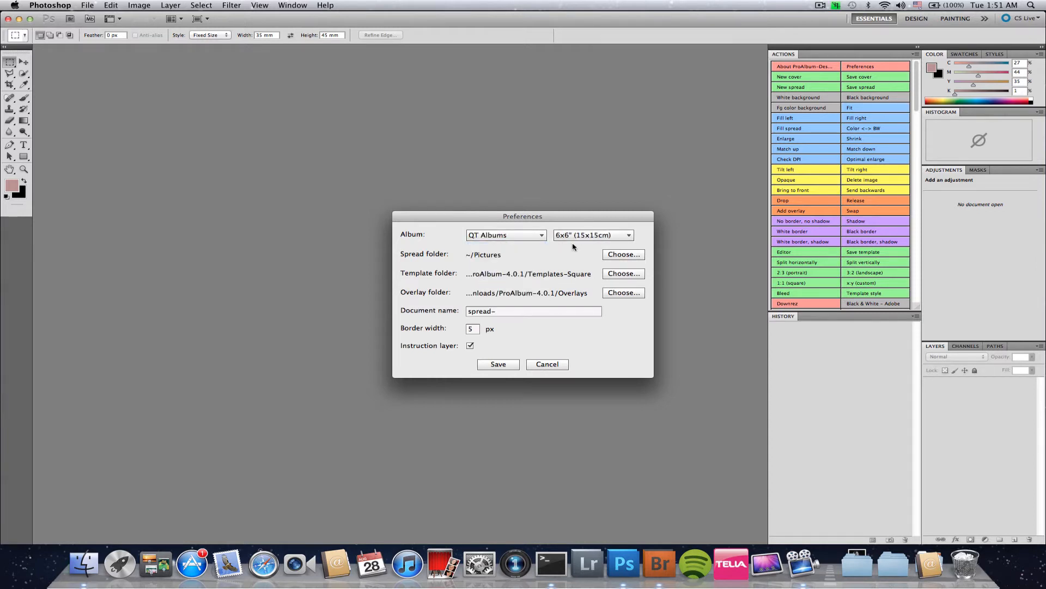
left_click(585, 236)
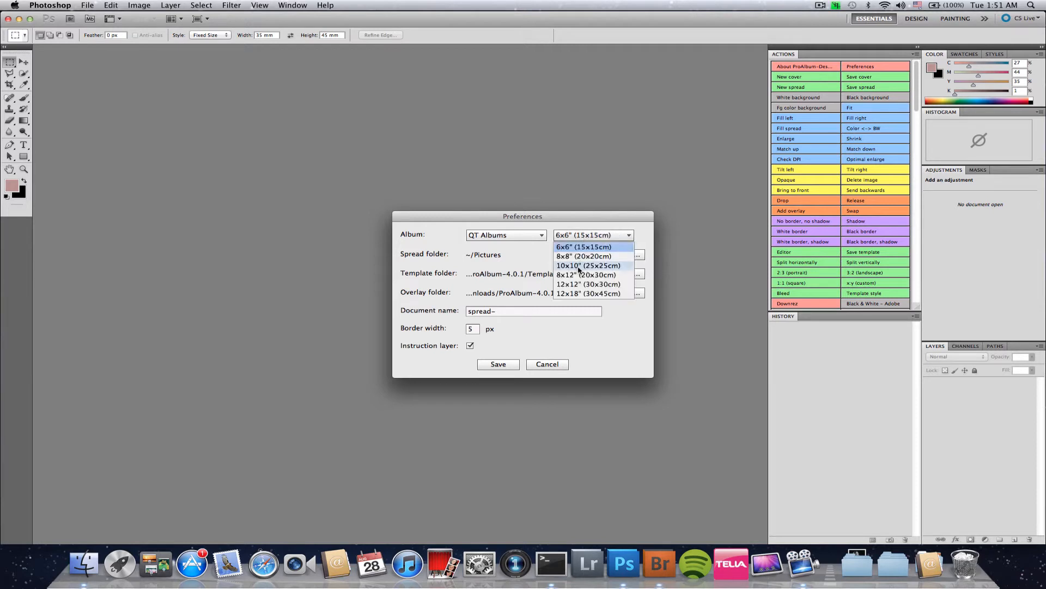
left_click(518, 235)
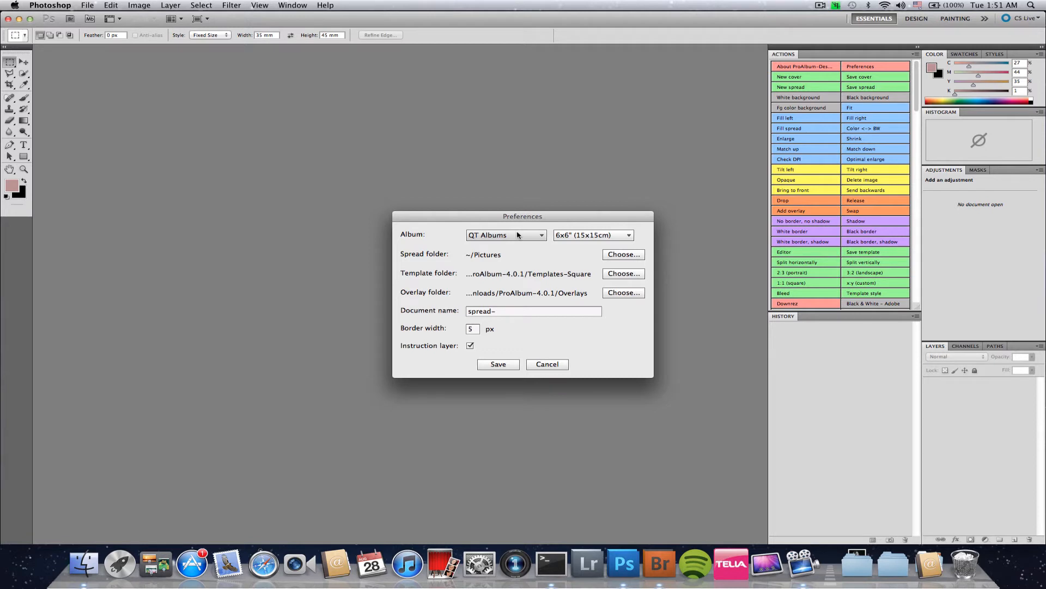
Create a folder named MyNewBook inside Pictures and choose it as the spread folder
left_click_drag(505, 218, 483, 174)
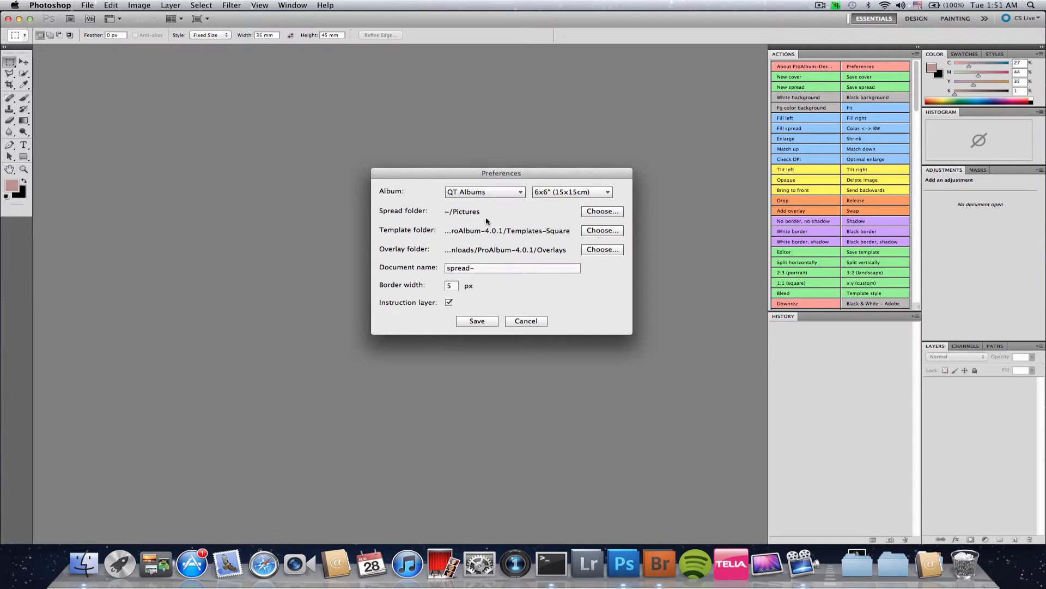
left_click(602, 214)
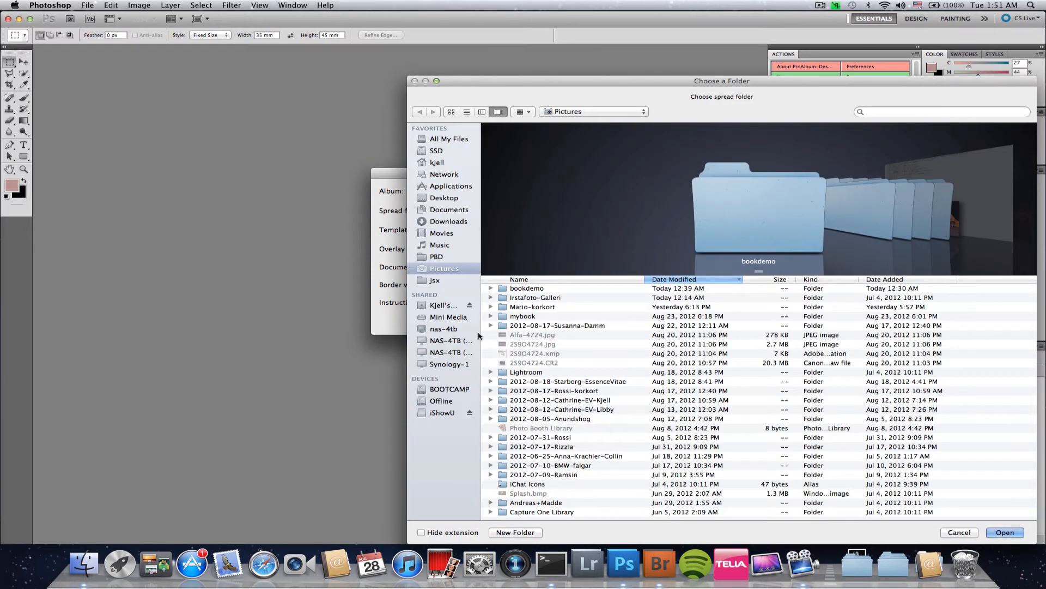
left_click(515, 533)
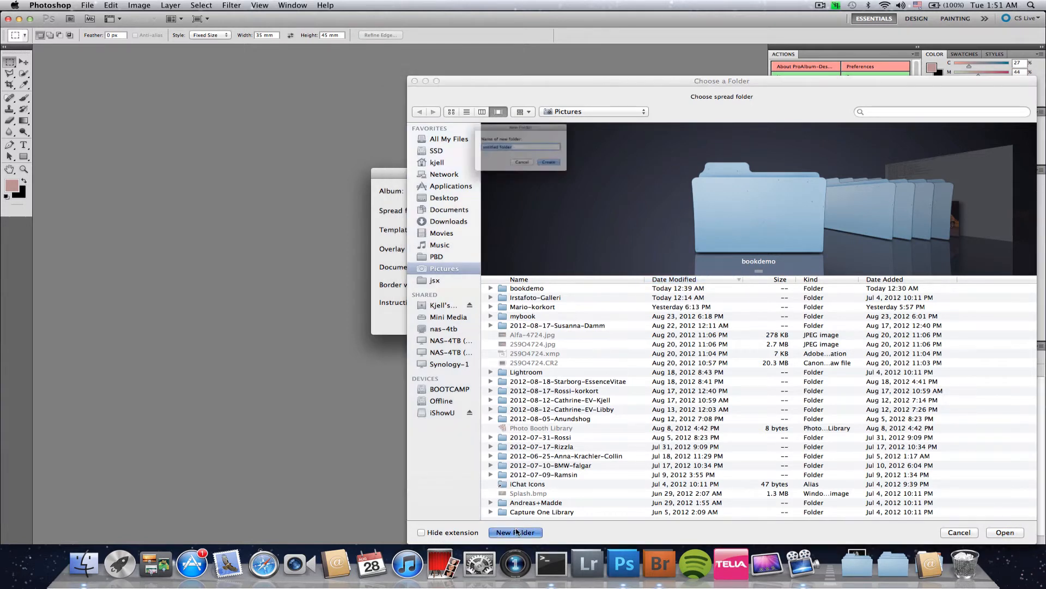
type("M")
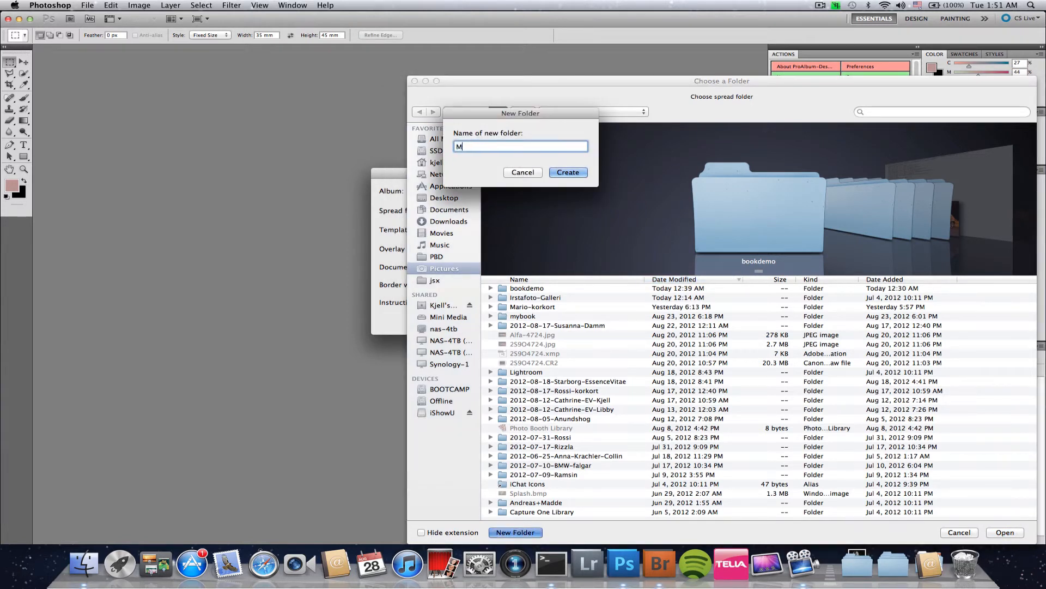
type("yNewBook")
key("Return")
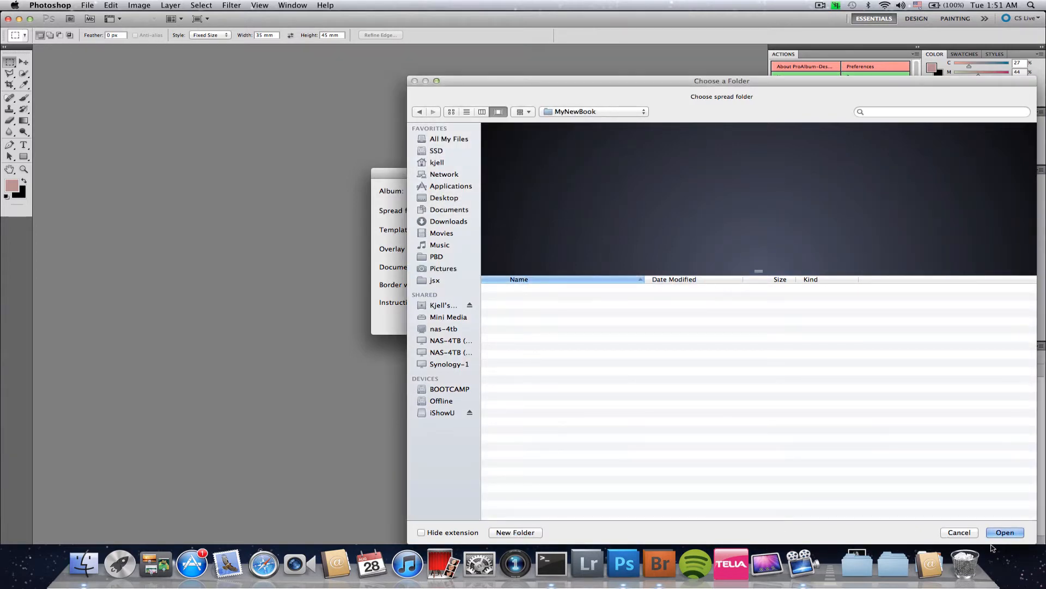
left_click(1005, 533)
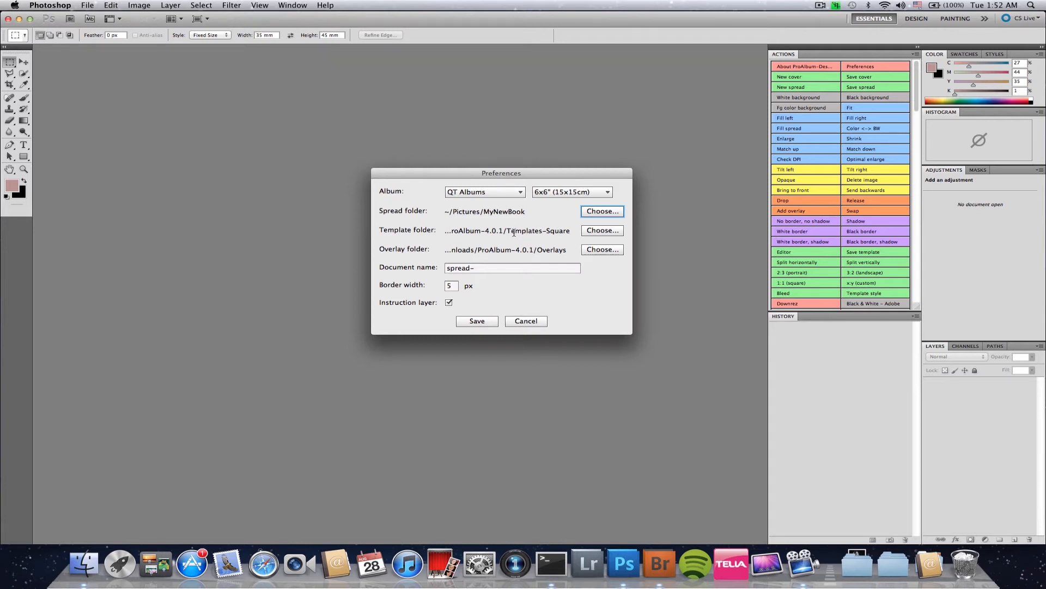
Set the album to Saal with the 42x28 cm size
left_click(501, 193)
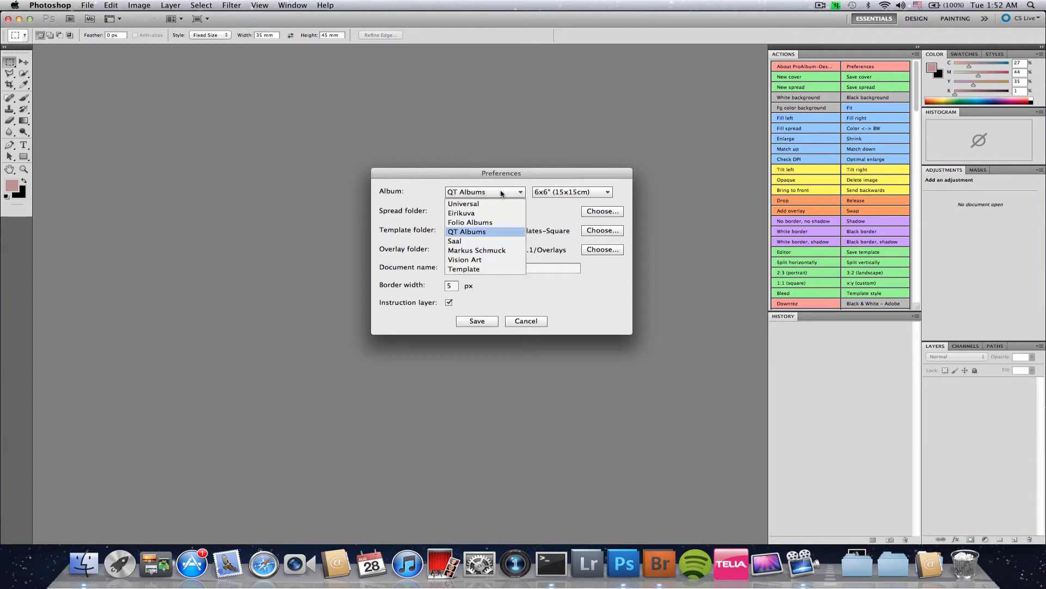
left_click(467, 242)
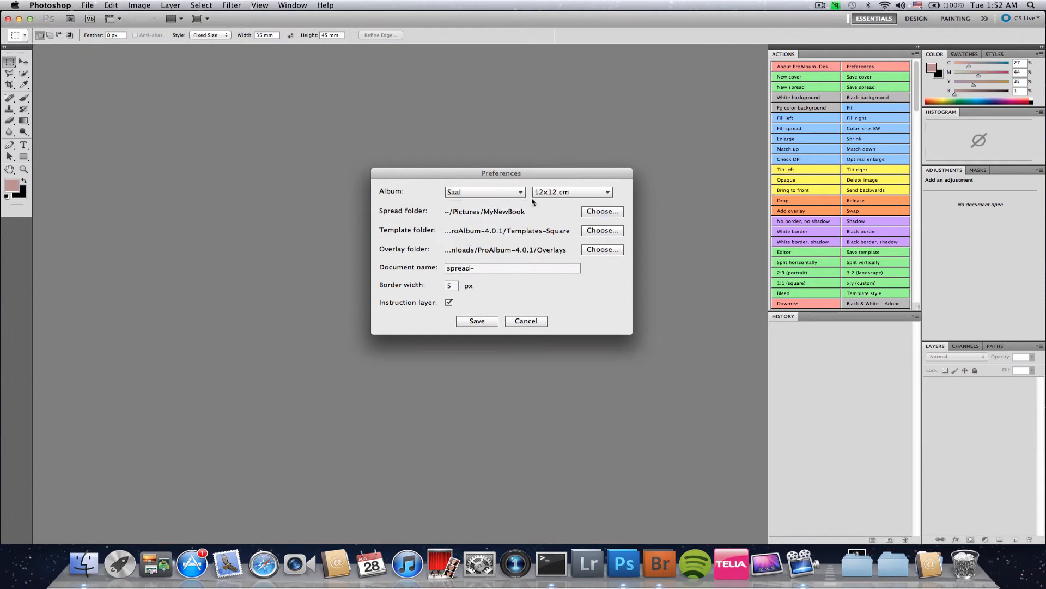
left_click(553, 194)
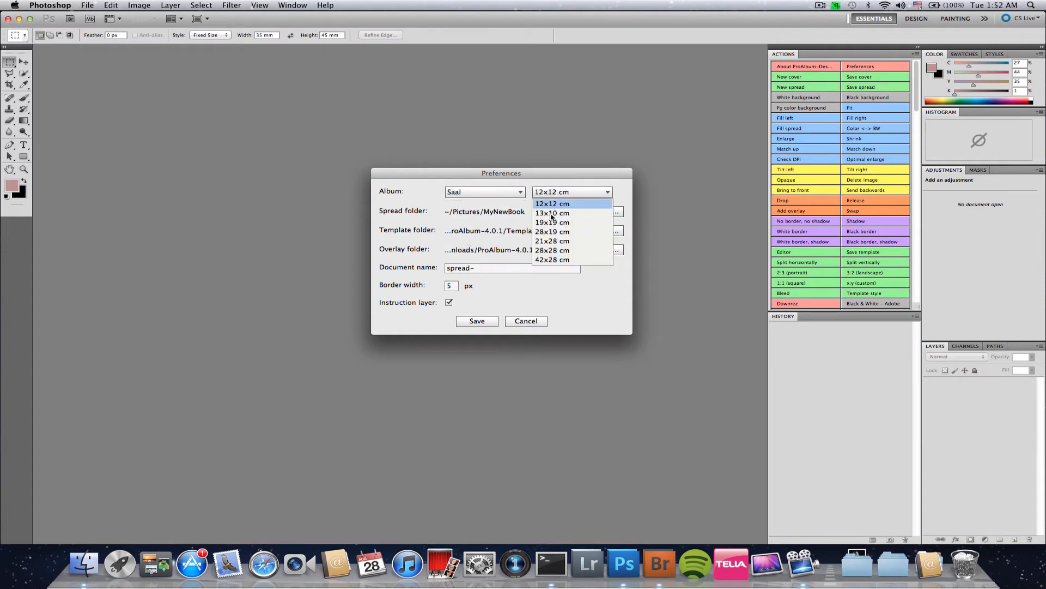
left_click(552, 259)
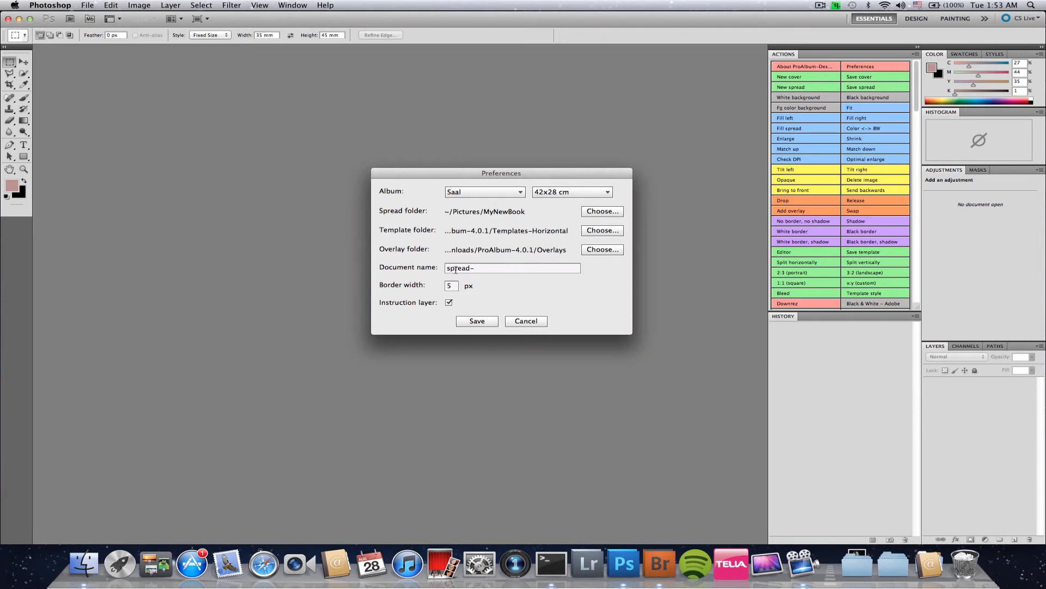
double_click(457, 268)
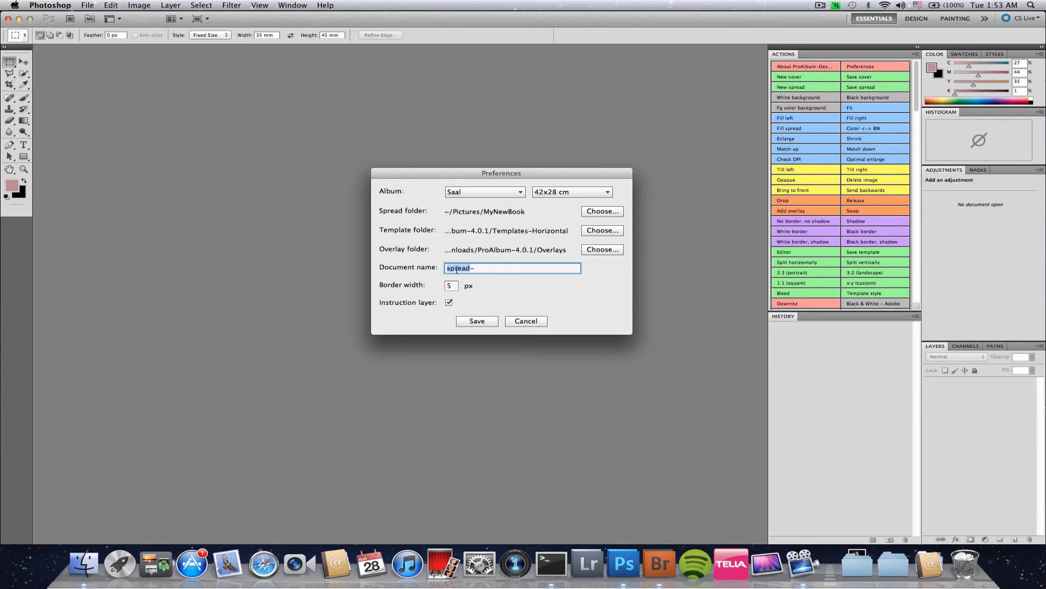
type("Camilla-")
type("Charles-")
key("BackSpace")
key("BackSpace")
key("BackSpace")
key("BackSpace")
key("BackSpace")
key("BackSpace")
key("BackSpace")
key("BackSpace")
key("BackSpace")
key("BackSpace")
key("BackSpace")
key("BackSpace")
key("BackSpace")
key("BackSpace")
key("BackSpace")
type("spread")
Replace the document name with the client's first name and the partner's initial, each followed by a hyphen
key("BackSpace")
key("BackSpace")
key("BackSpace")
key("BackSpace")
key("BackSpace")
key("BackSpace")
type("Charles/")
type("Camilla-")
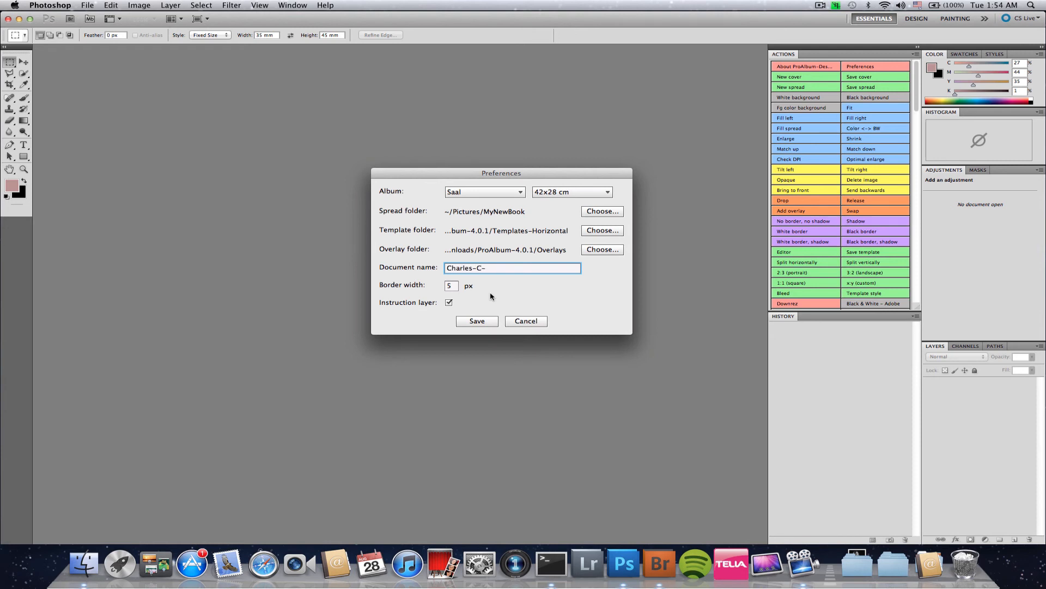